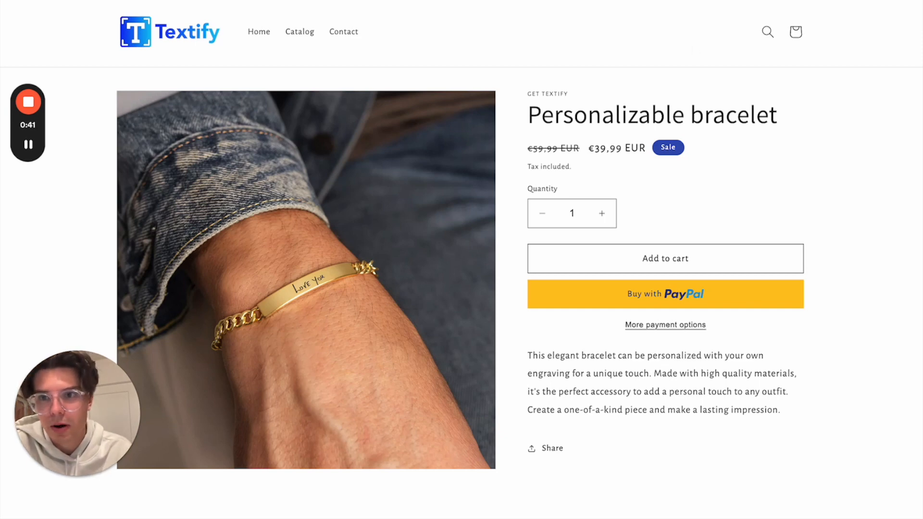
Switch to the Textbox by Textify app in the Shopify admin and create a new field of the Simple textbox type
click(105, 1)
scroll(410, 204, up, 15)
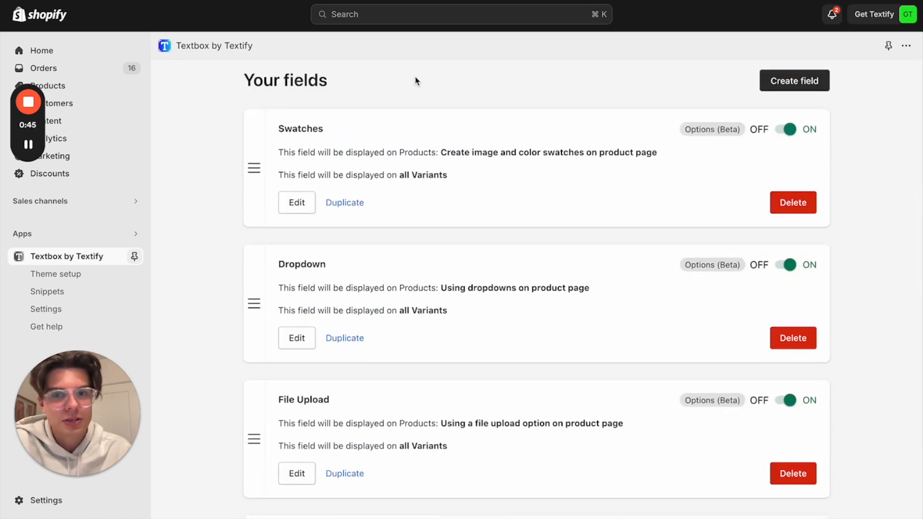
click(796, 84)
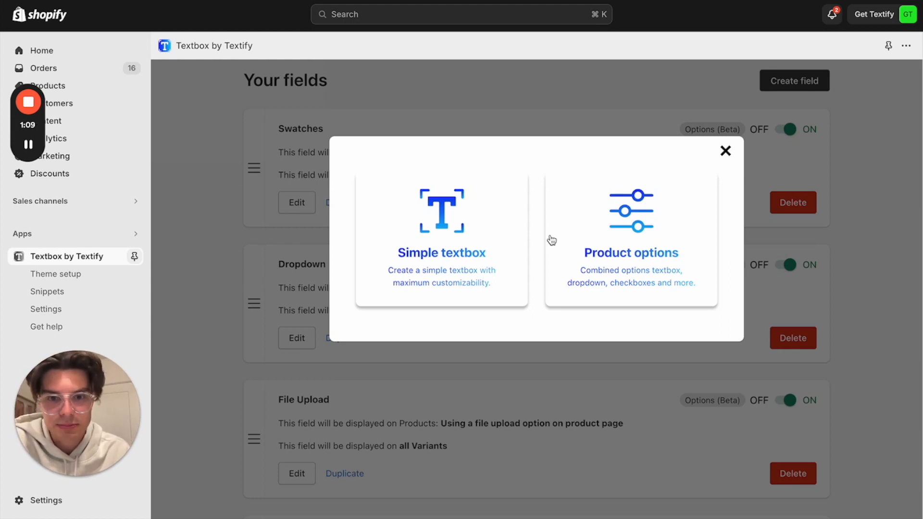
click(473, 245)
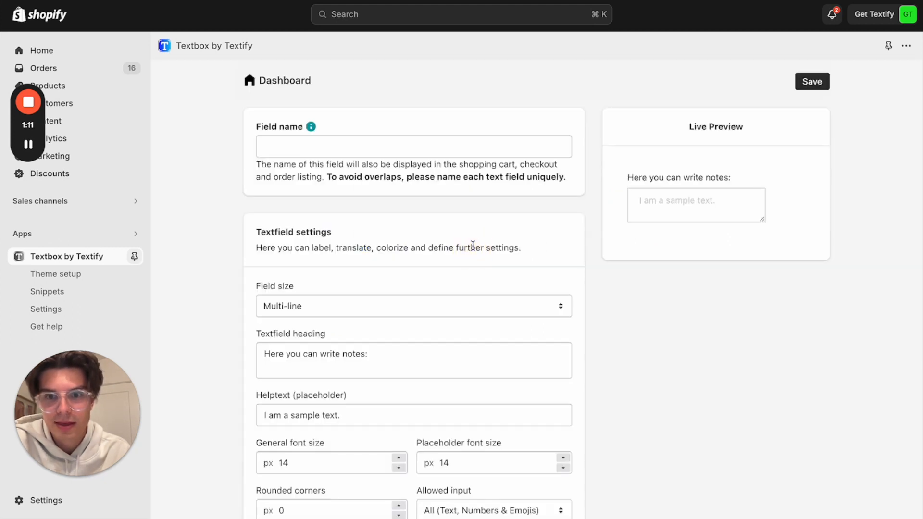
Name the new field "Personalizable 1"
click(324, 146)
text(personalizbale)
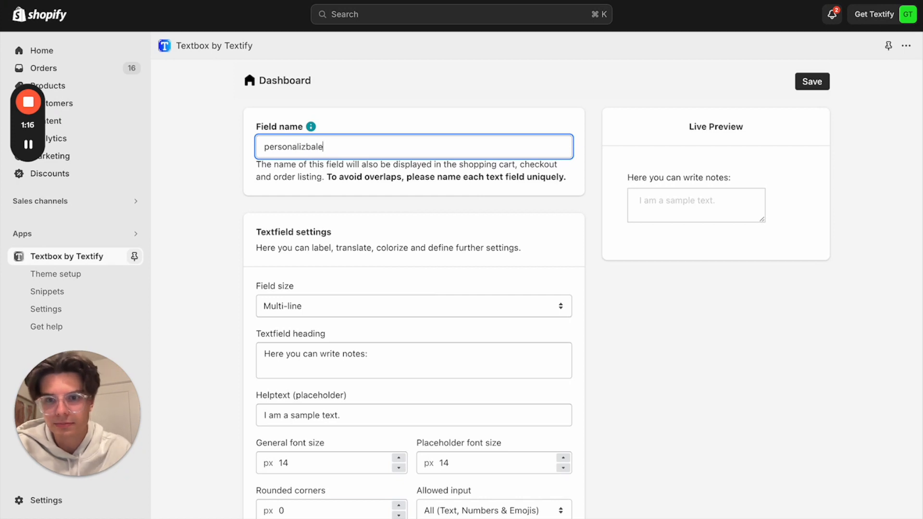
click(34, 142)
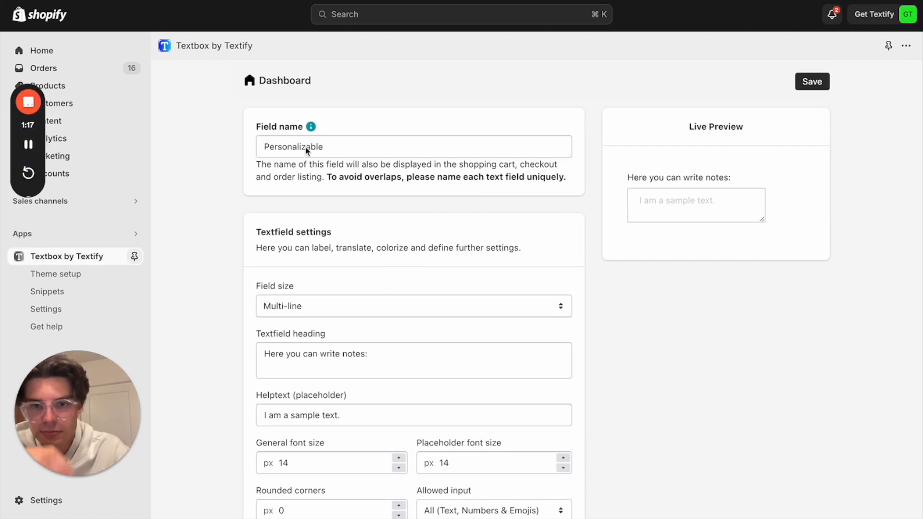
click(345, 145)
click(332, 147)
text(1)
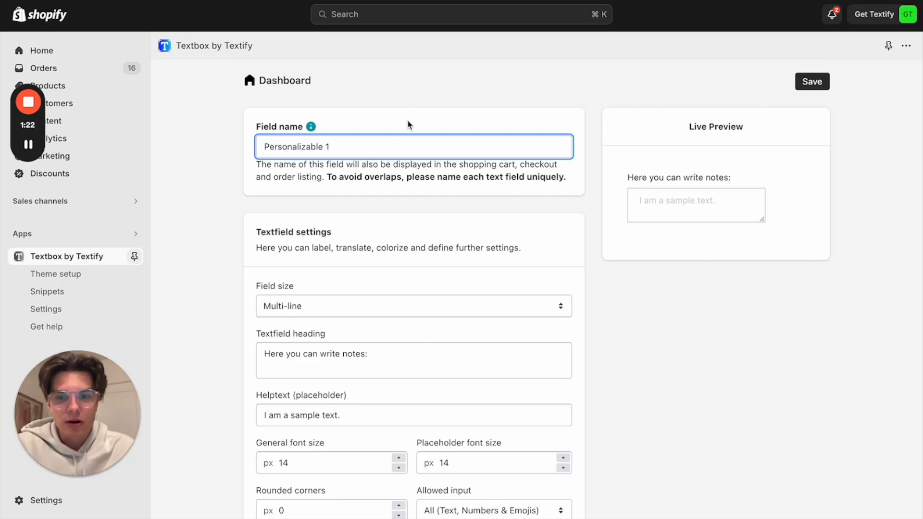
Set the field size to Single-line and set Switch off resize to Yes
scroll(416, 192, down, 3)
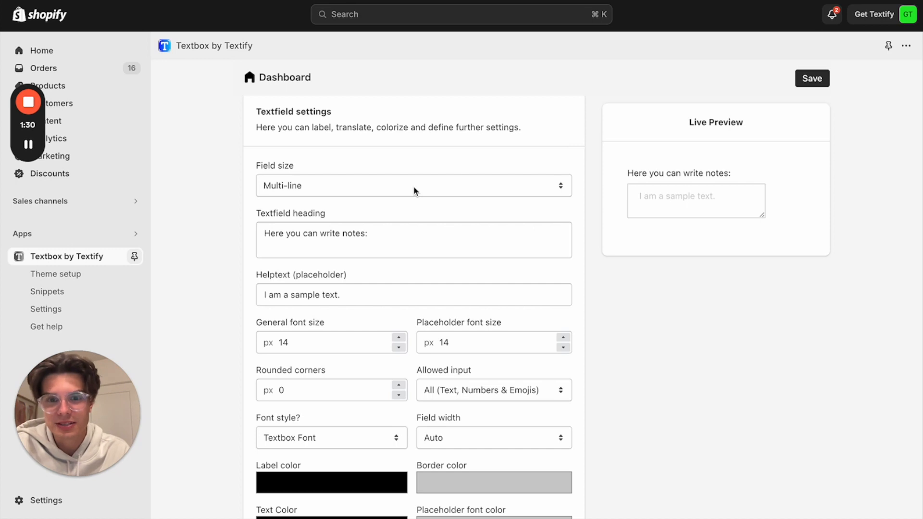
click(380, 189)
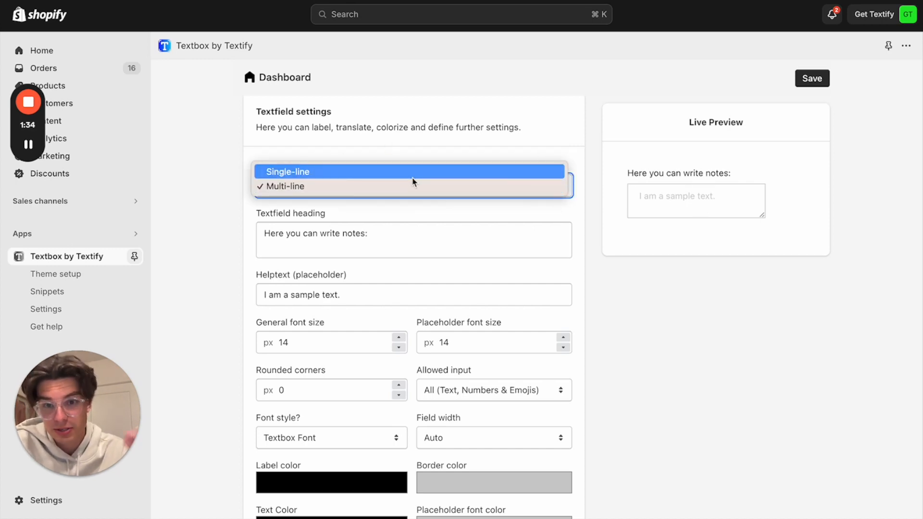
click(412, 171)
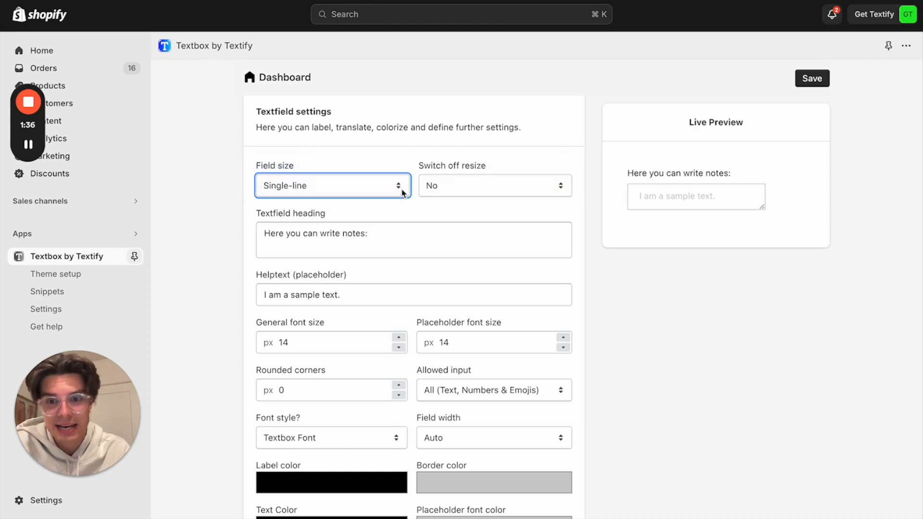
scroll(404, 190, down, 1)
click(456, 188)
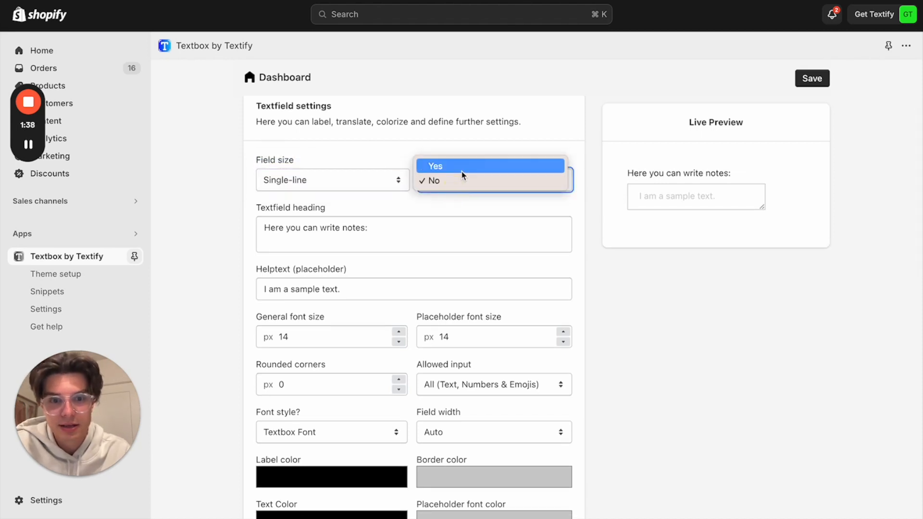
click(462, 168)
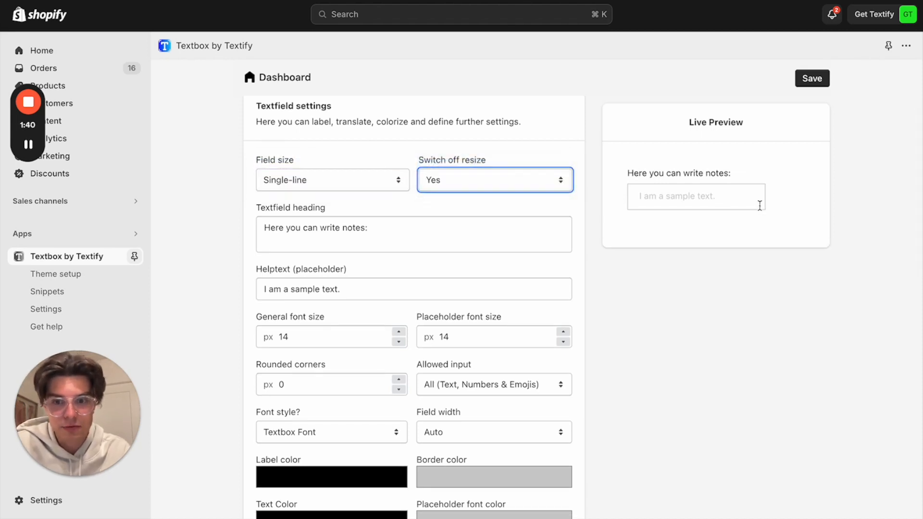
Replace the textfield heading with "Please add your personalization:"
drag(393, 229, 260, 224)
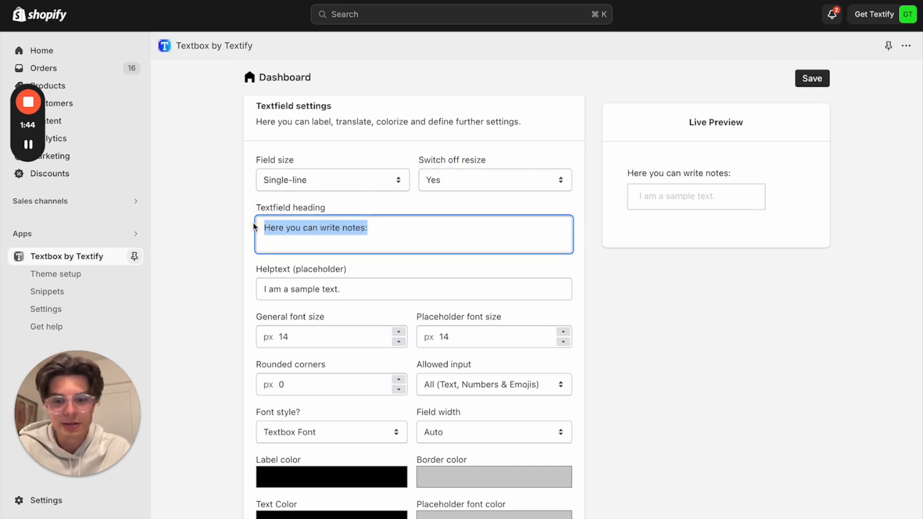
text(Please a)
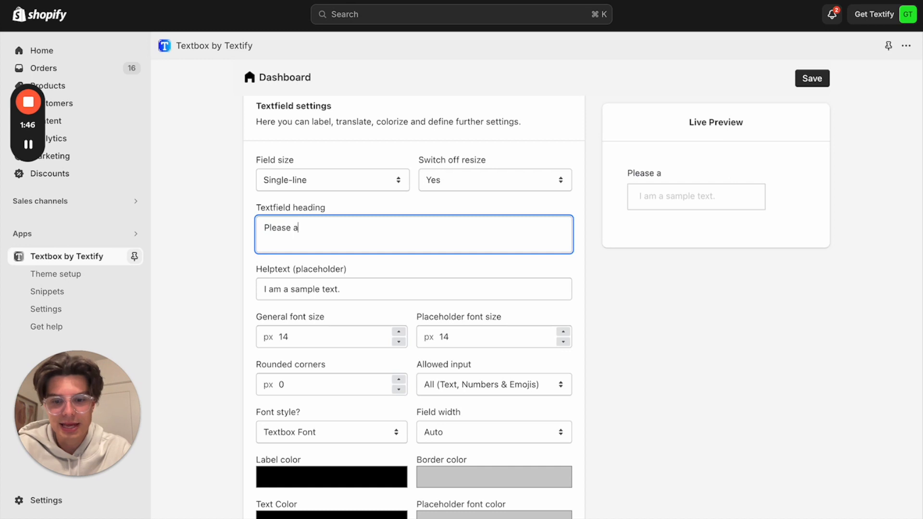
text(dd ypur)
key(BackSpace)
key(BackSpace)
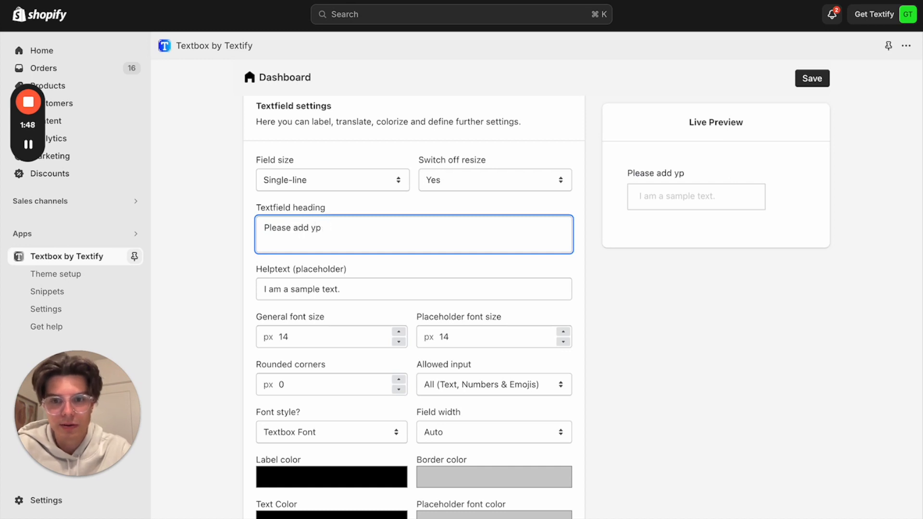
text(our perso)
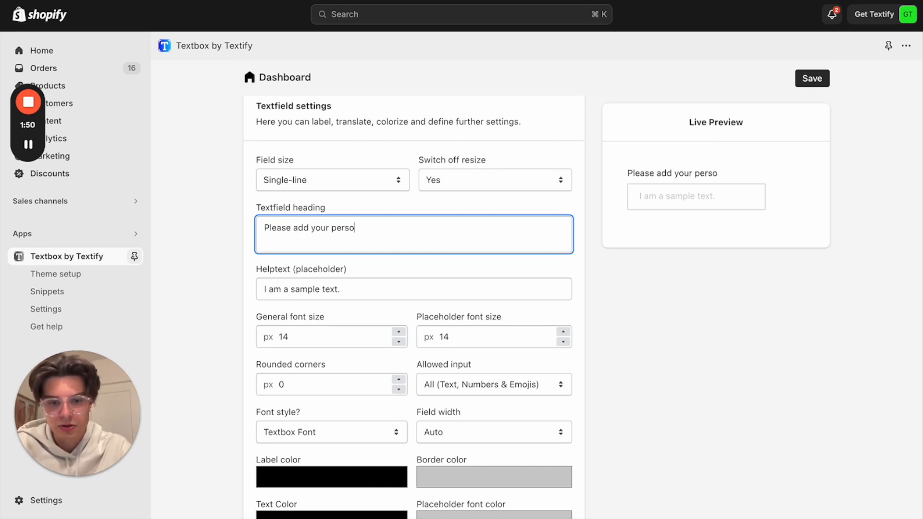
text(nalization)
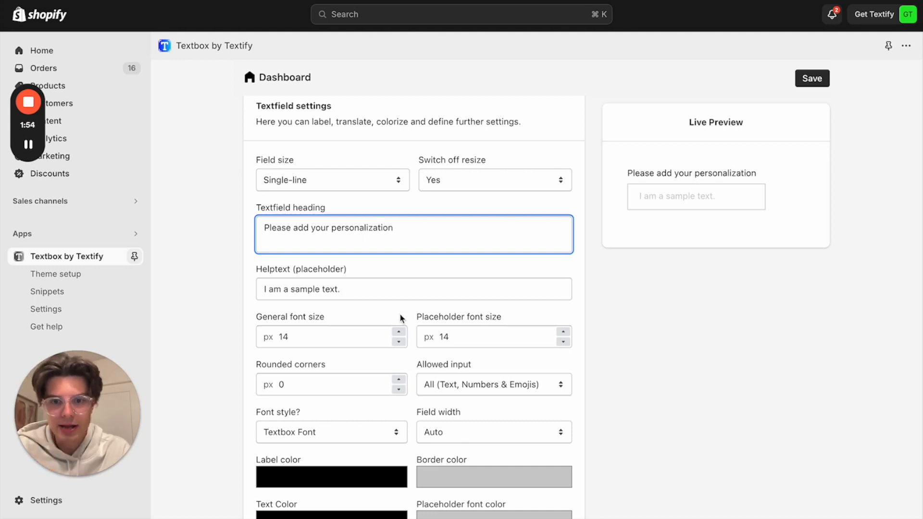
text(:)
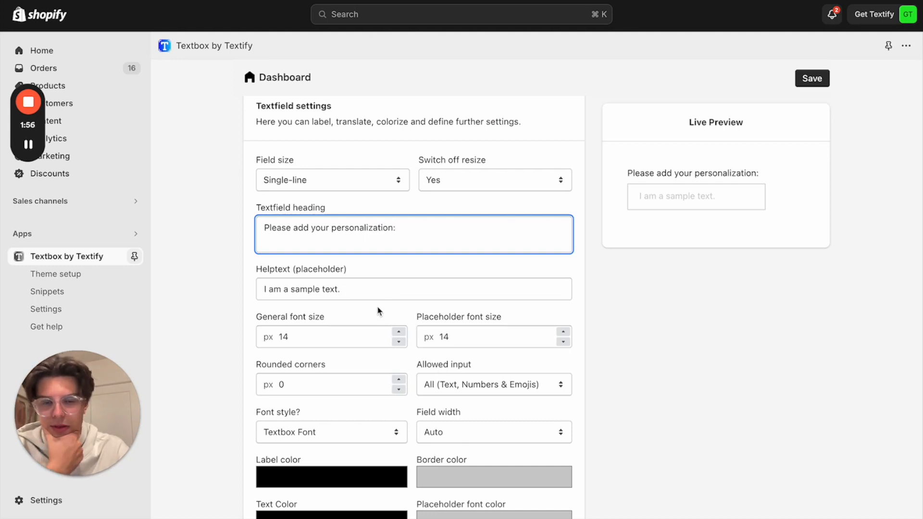
Set the field size to Multi-line and change the placeholder help text to "Here you can write your wishes."
click(386, 181)
click(379, 196)
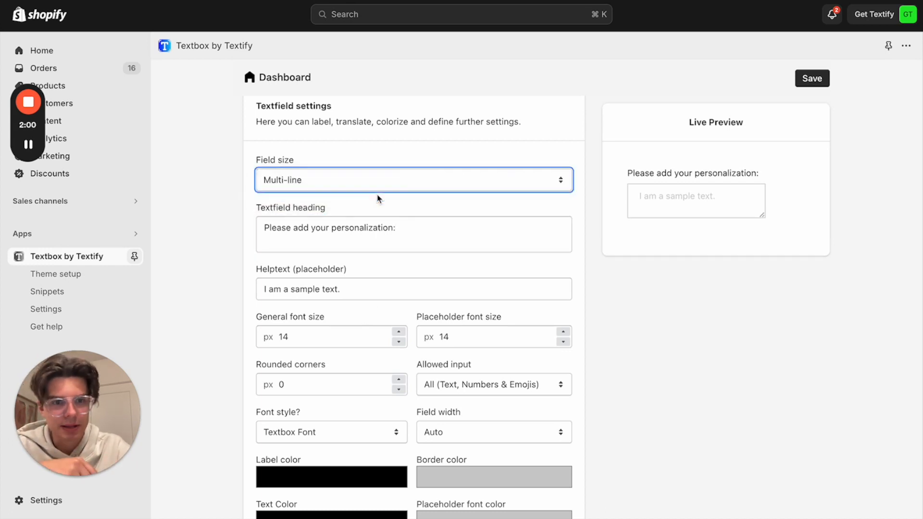
click(404, 161)
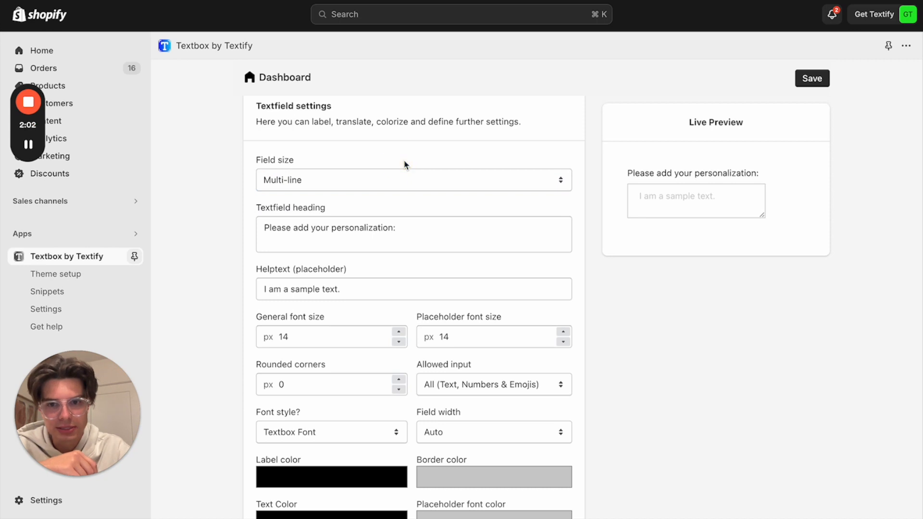
triple_click(367, 293)
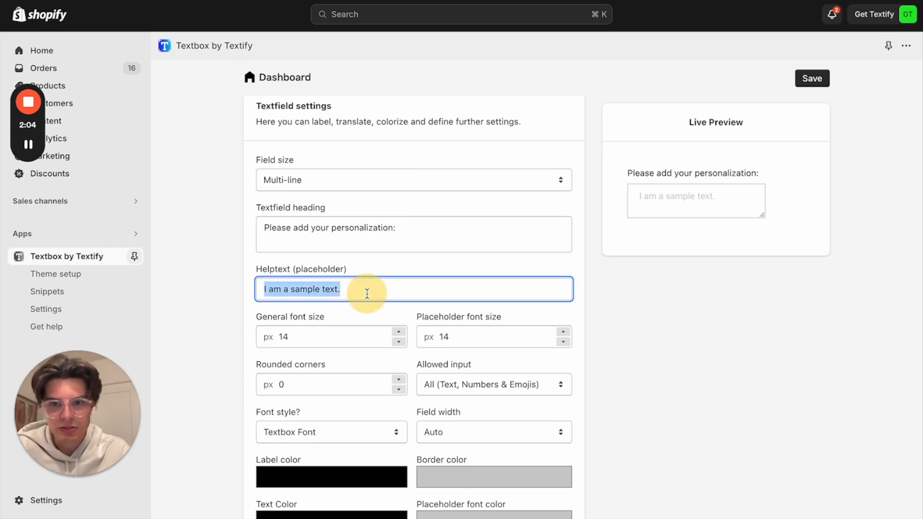
text(Here you)
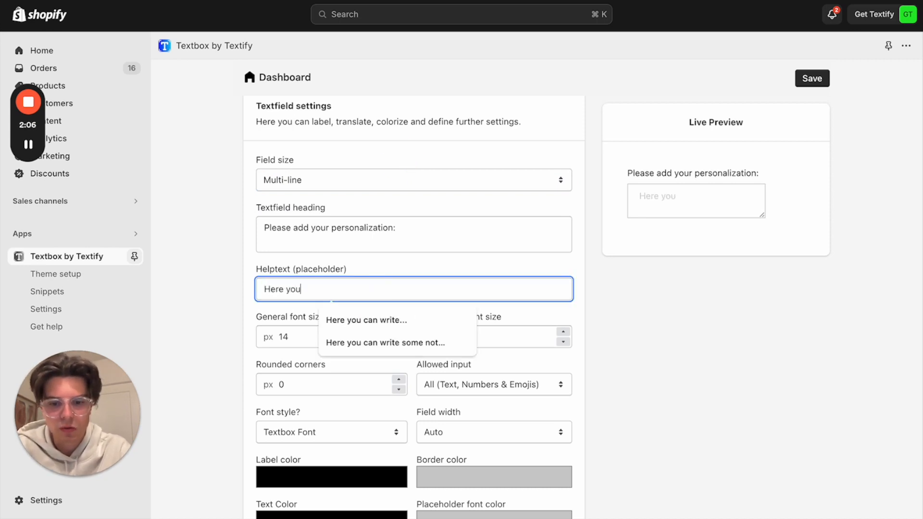
text( can write your wishes.)
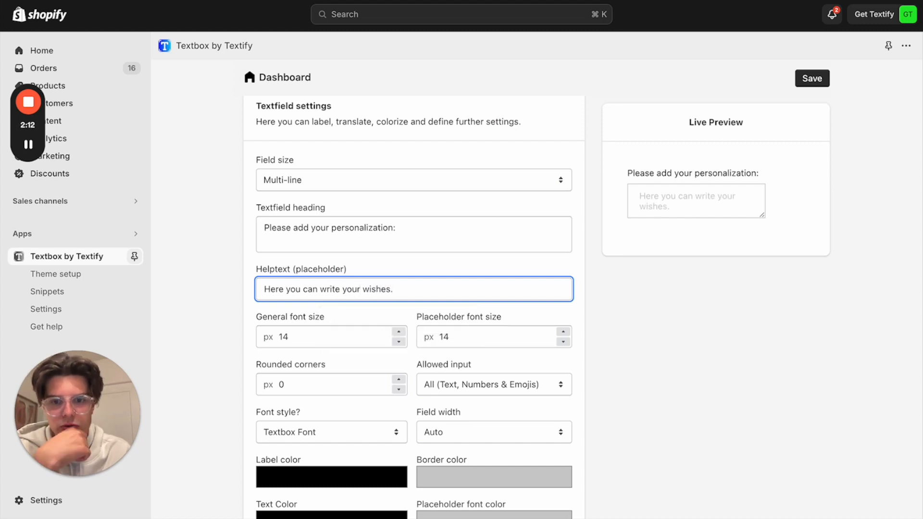
Set the placeholder font size to 15 px and the rounded corners to 6 px
scroll(386, 221, down, 3)
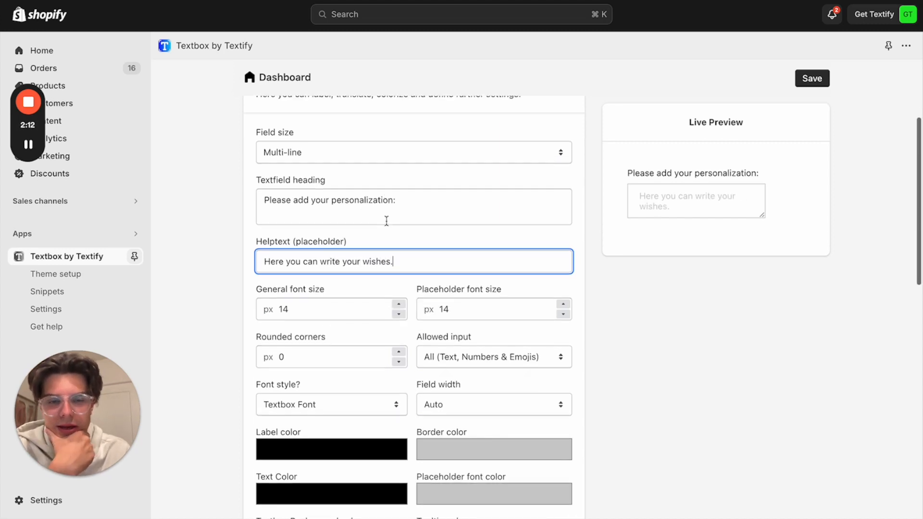
click(401, 237)
scroll(400, 235, up, 1)
click(399, 229)
click(564, 239)
click(563, 229)
click(564, 229)
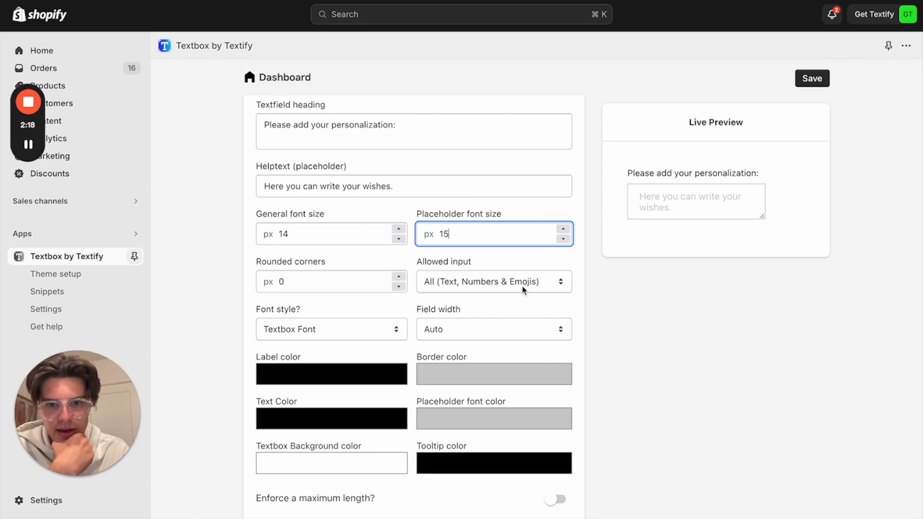
click(397, 277)
click(397, 277)
click(397, 277)
click(397, 278)
click(397, 277)
click(397, 277)
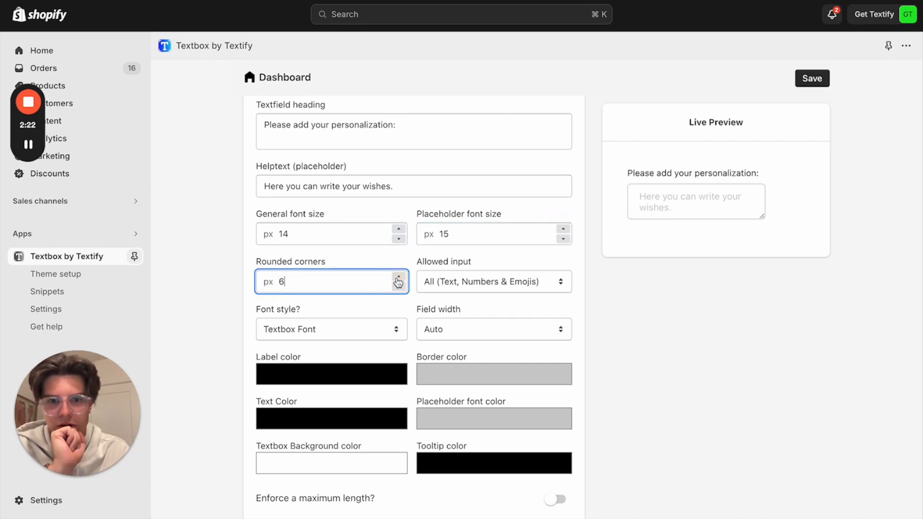
Review the allowed input choices, keeping All (Text, Numbers & Emojis), and set the field width to Full
click(459, 289)
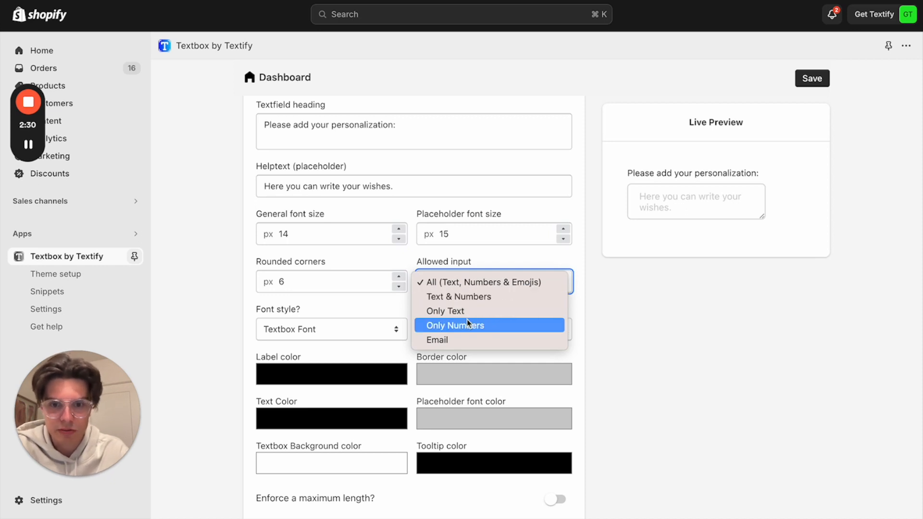
click(613, 330)
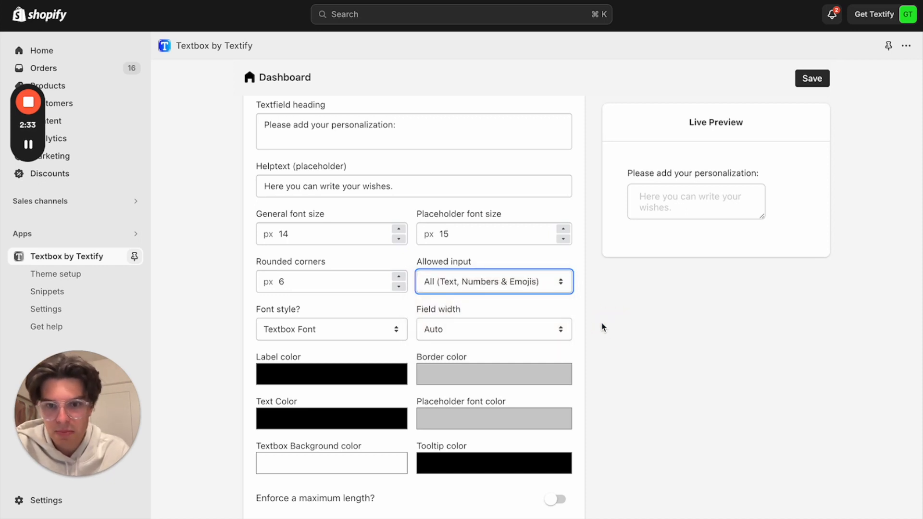
click(543, 327)
click(501, 350)
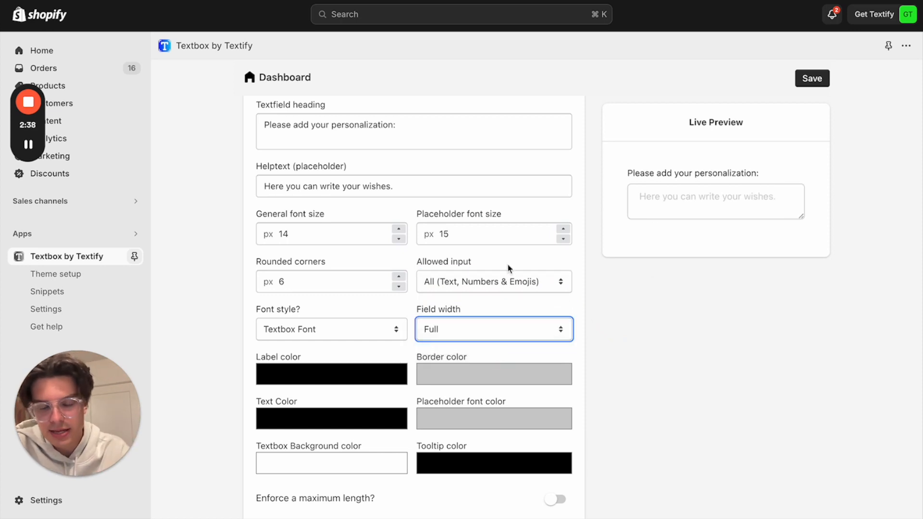
Change the label color to the blue shade #2294d4
scroll(412, 303, down, 3)
click(387, 306)
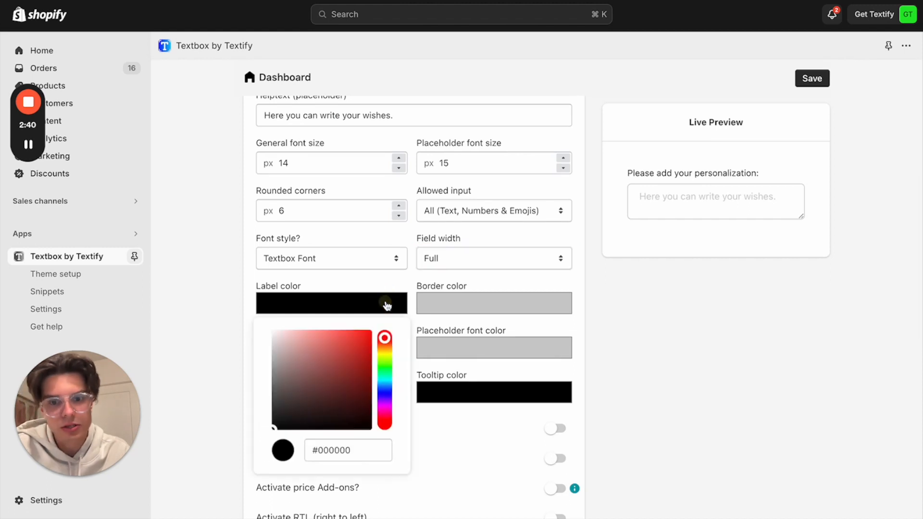
click(386, 389)
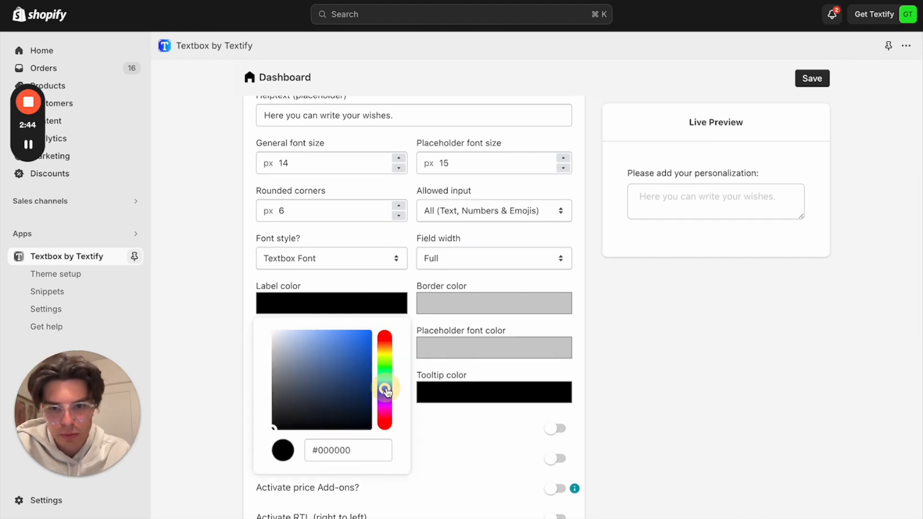
drag(386, 389, 356, 347)
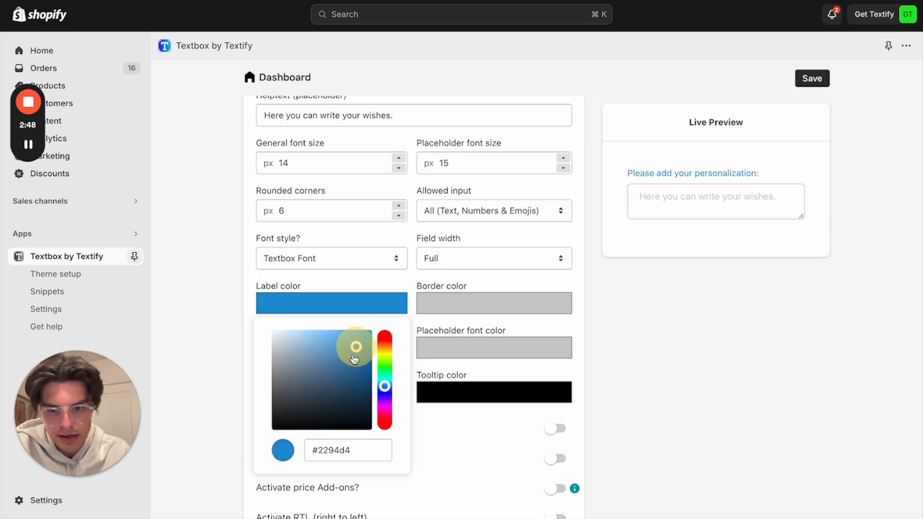
Copy the label color's hex code #2294d4 and apply it as the border color
click(358, 451)
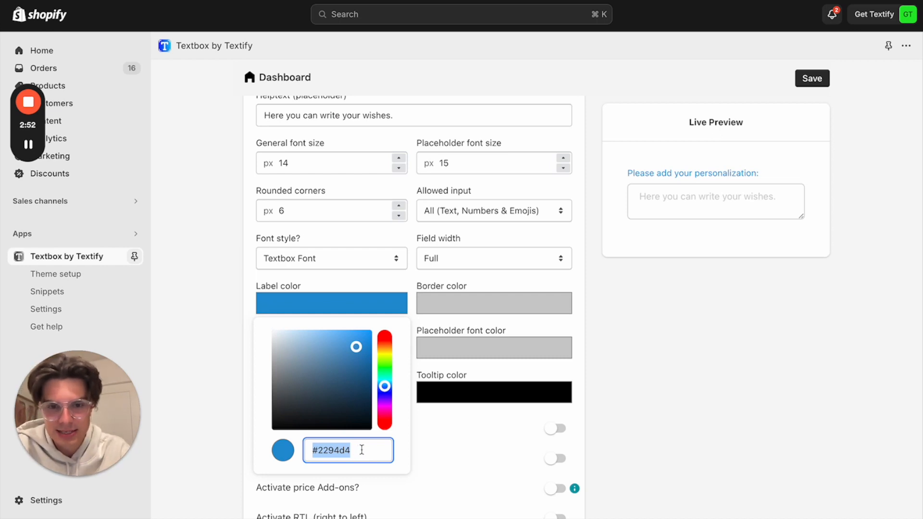
double_click(361, 450)
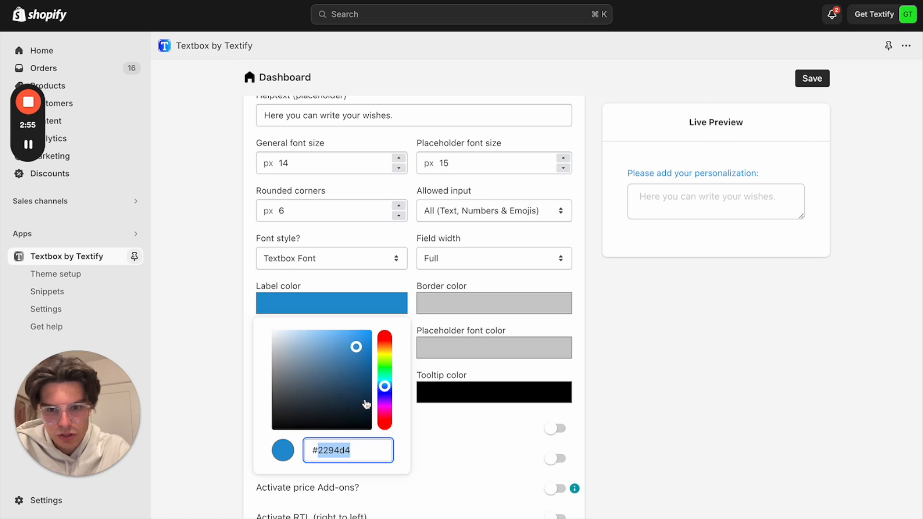
triple_click(365, 449)
key(super+c)
click(678, 455)
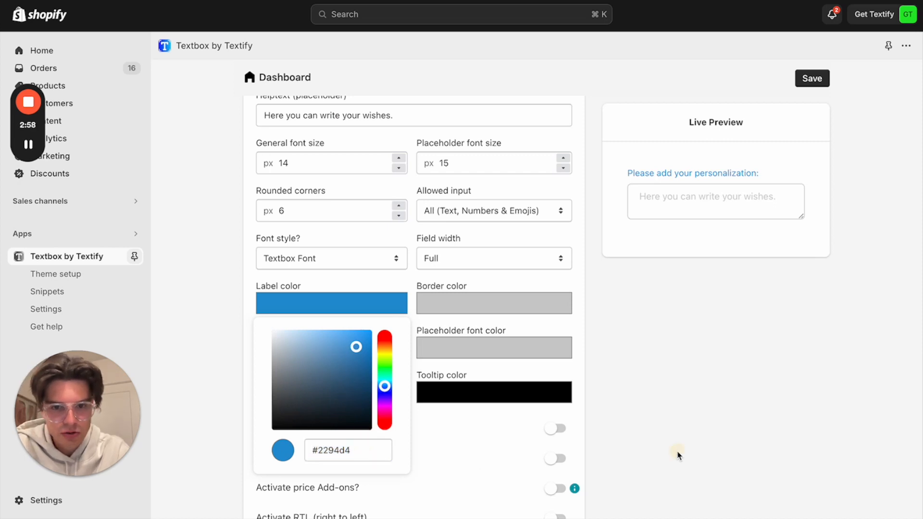
click(501, 302)
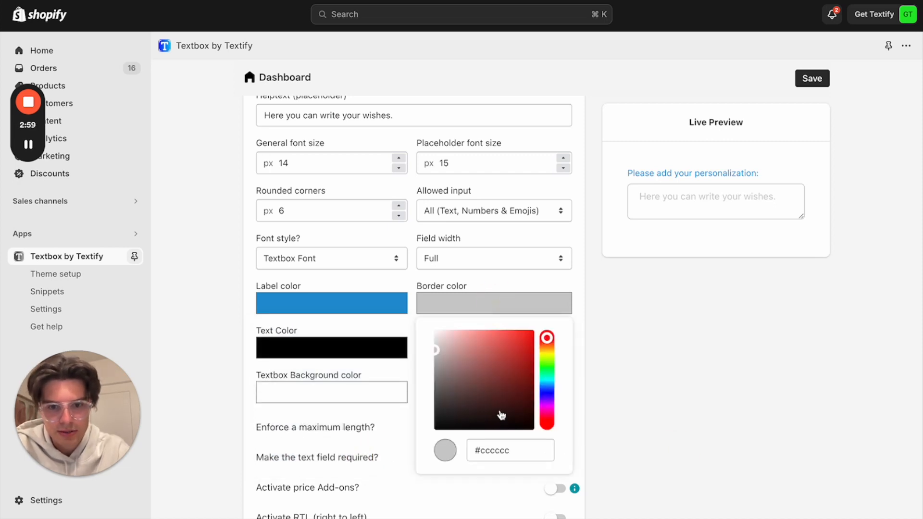
triple_click(519, 449)
key(super+v)
click(669, 417)
Apply the copied blue hex code #2294d4 as the text color
click(351, 349)
double_click(343, 310)
triple_click(343, 310)
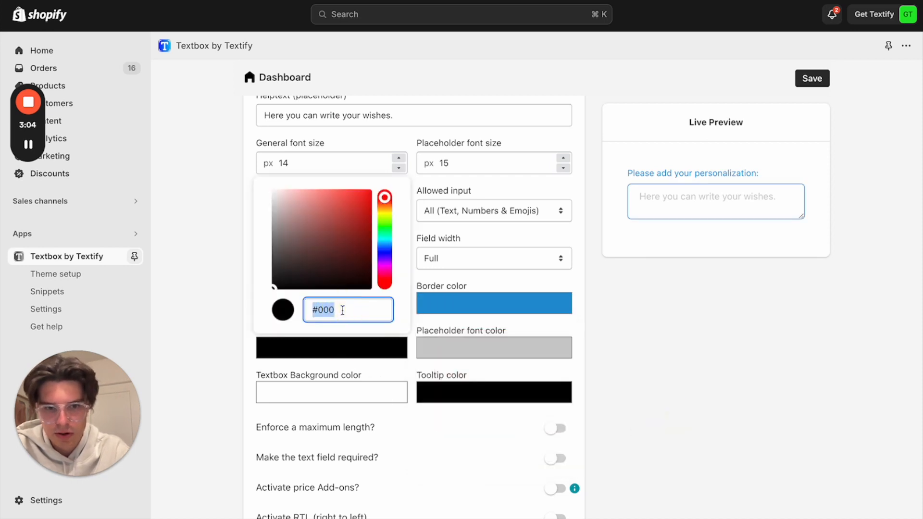
key(super+v)
click(733, 295)
Darken the placeholder font color to the gray shade #949292
click(484, 353)
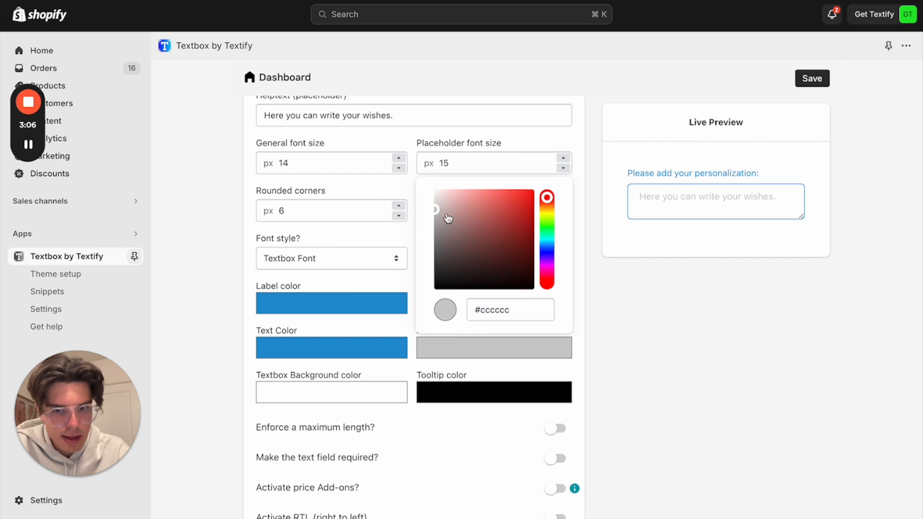
drag(436, 208, 437, 237)
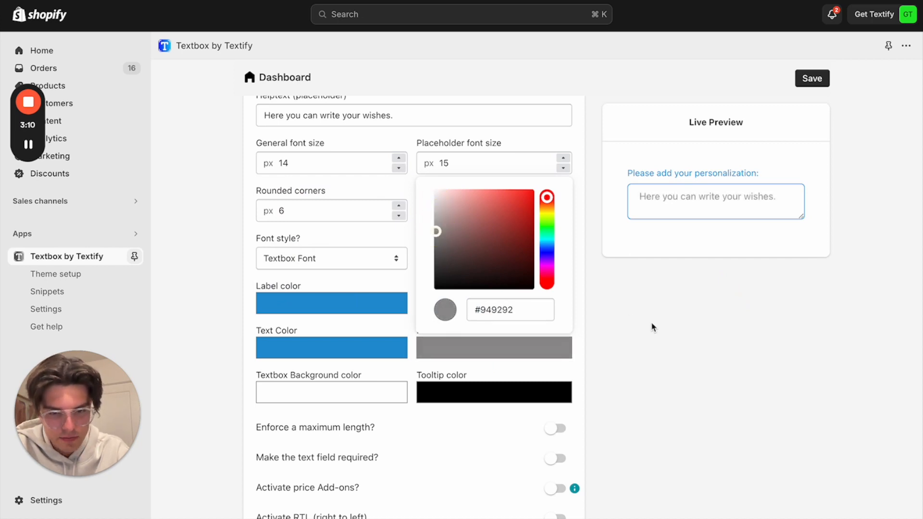
click(660, 331)
Enforce the default maximum length of 50 characters and make the text field required
scroll(449, 375, down, 3)
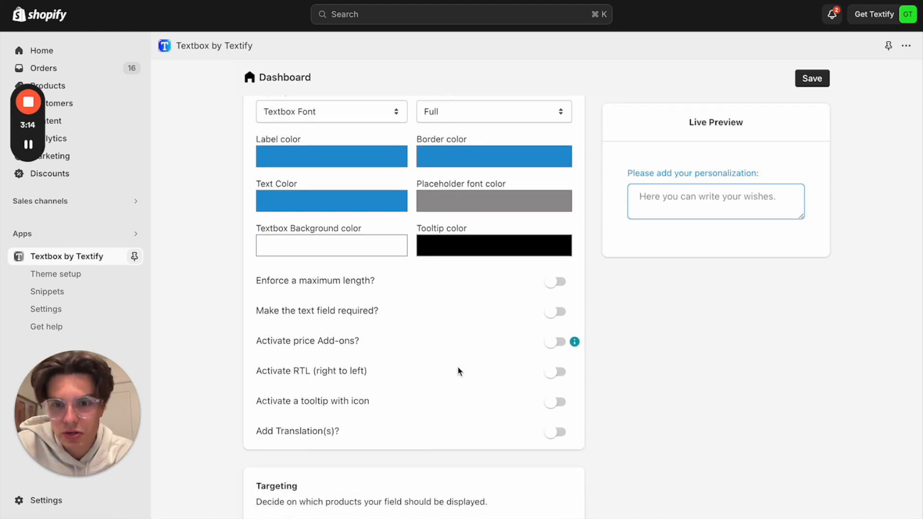
click(557, 282)
scroll(396, 360, down, 2)
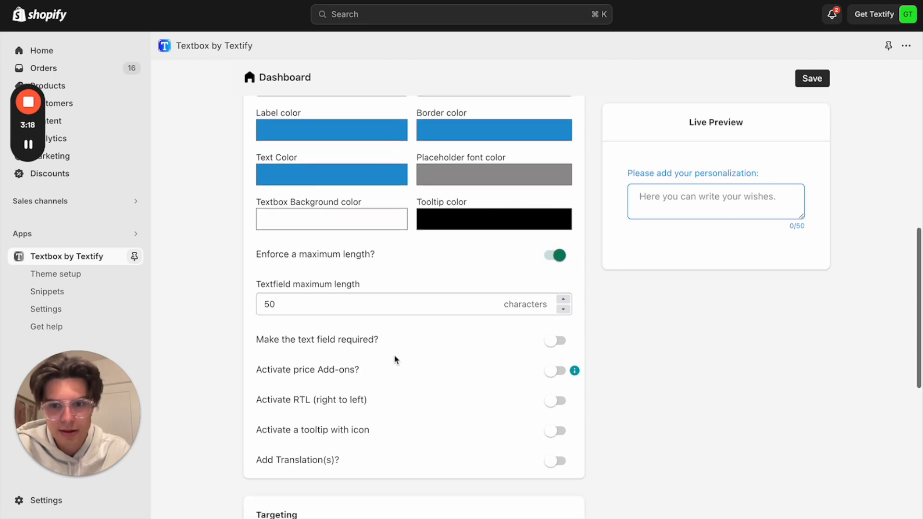
click(557, 299)
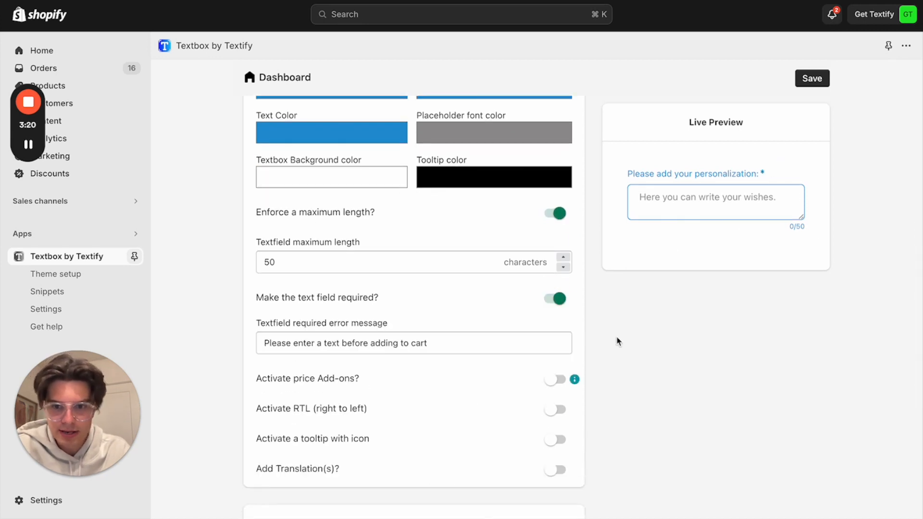
Activate the tooltip with icon and set the tooltip color to #2294d4
scroll(391, 402, down, 2)
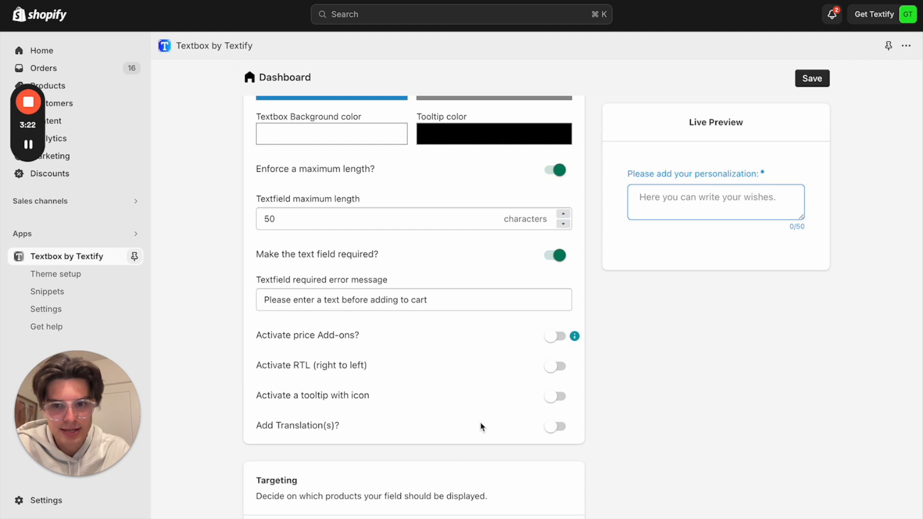
click(552, 397)
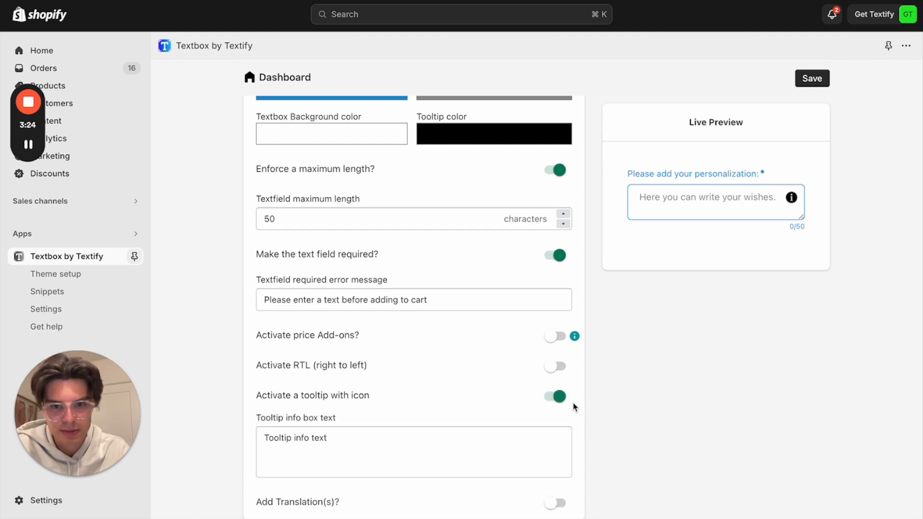
scroll(568, 408, up, 1)
click(508, 153)
triple_click(512, 294)
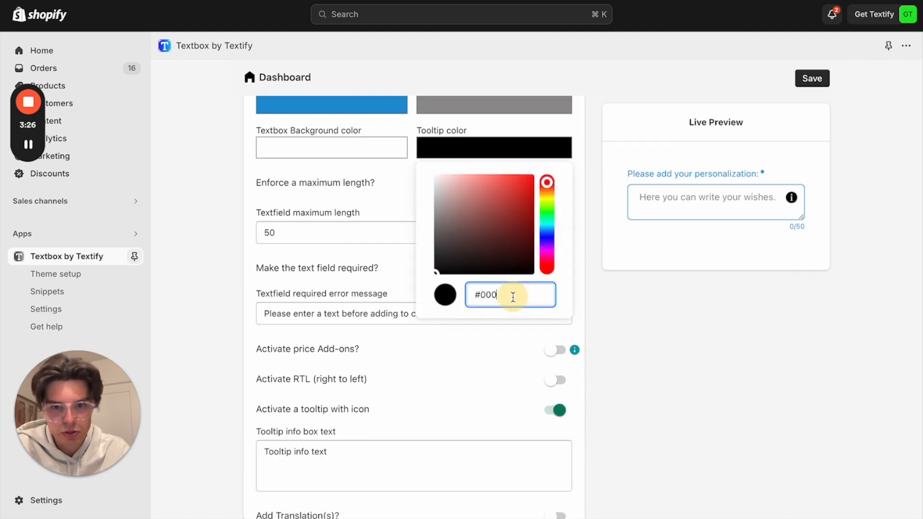
text(#2284d4)
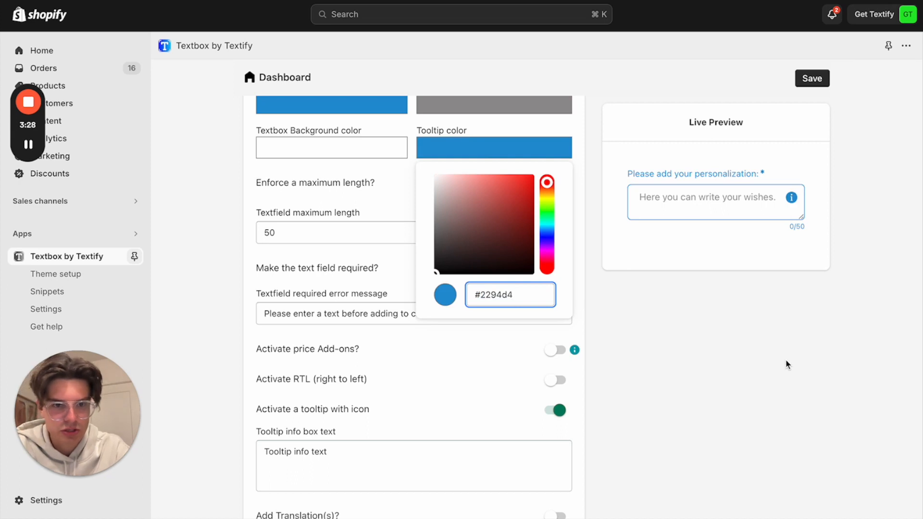
click(773, 369)
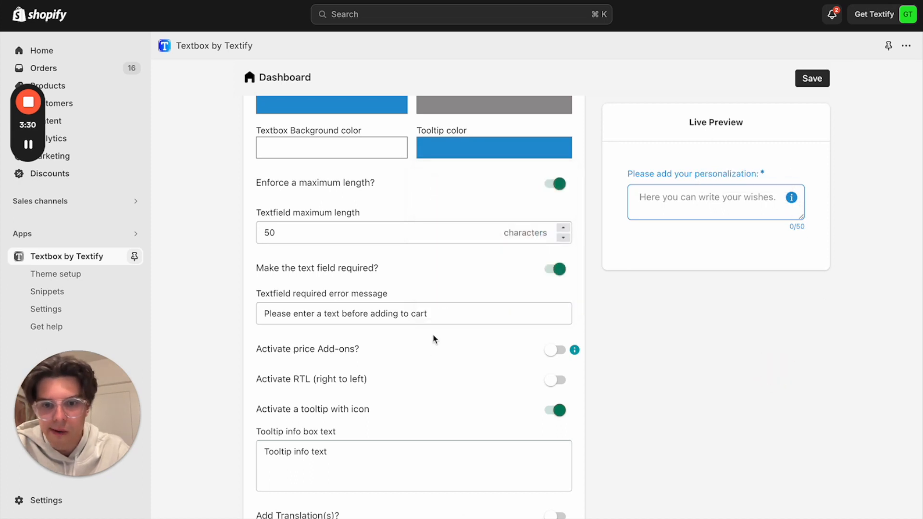
Target the field to only the Personalizable bracelet product, found by searching "persona", and save the field
scroll(435, 339, down, 2)
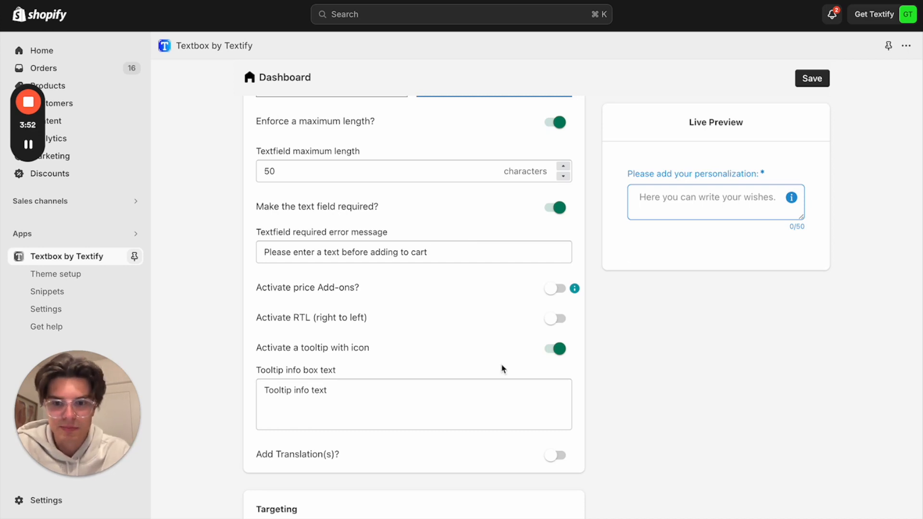
scroll(503, 367, down, 3)
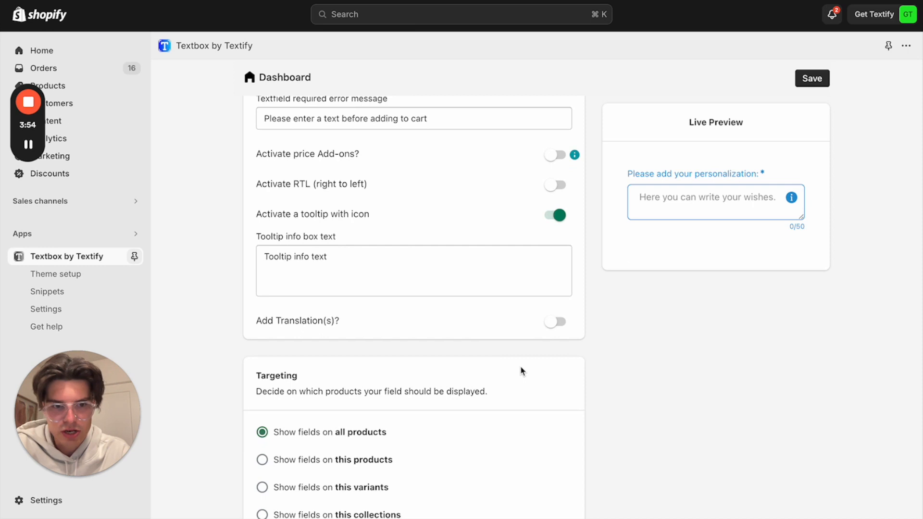
scroll(462, 432, down, 3)
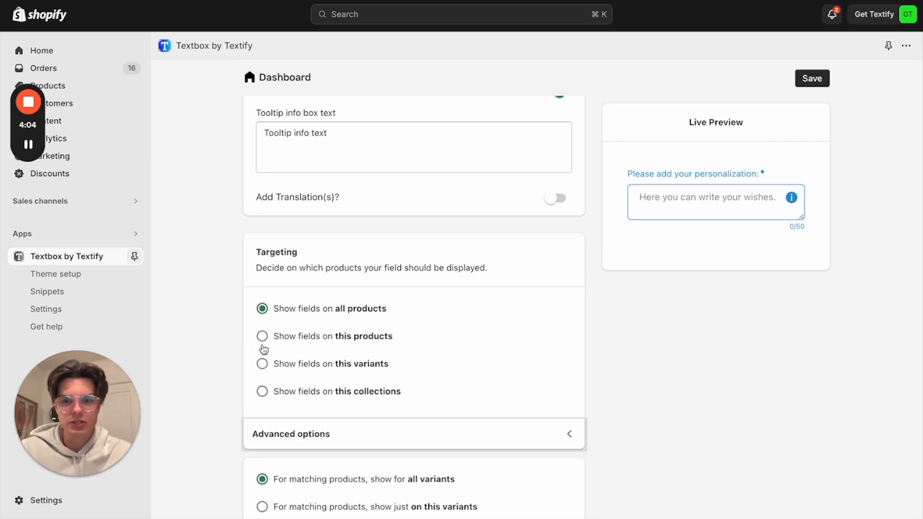
click(262, 338)
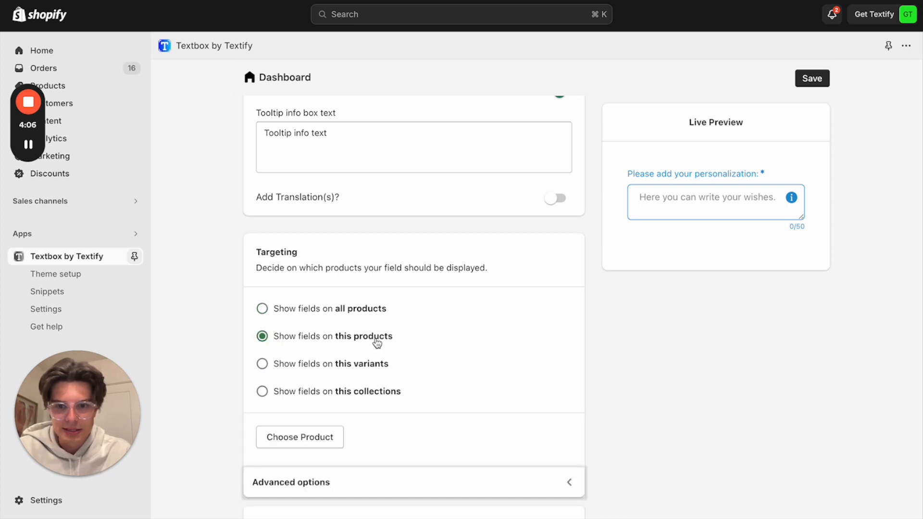
click(291, 443)
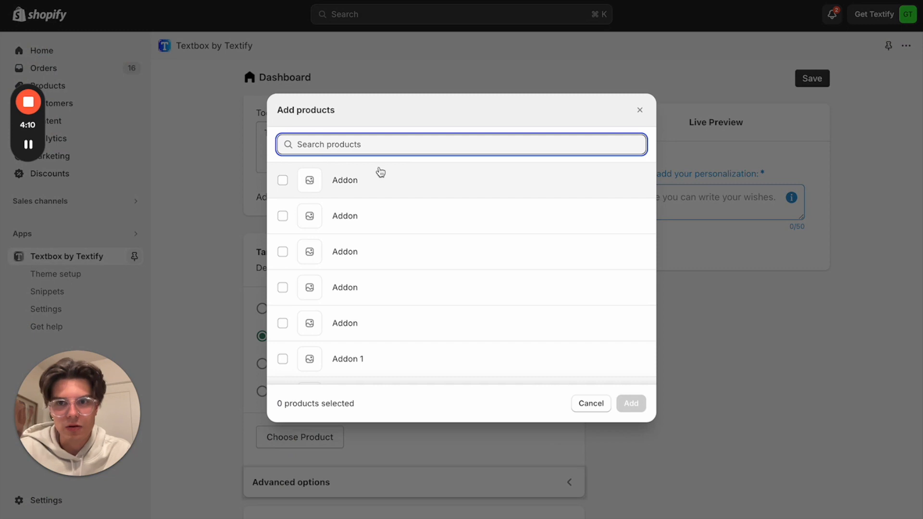
text(persona)
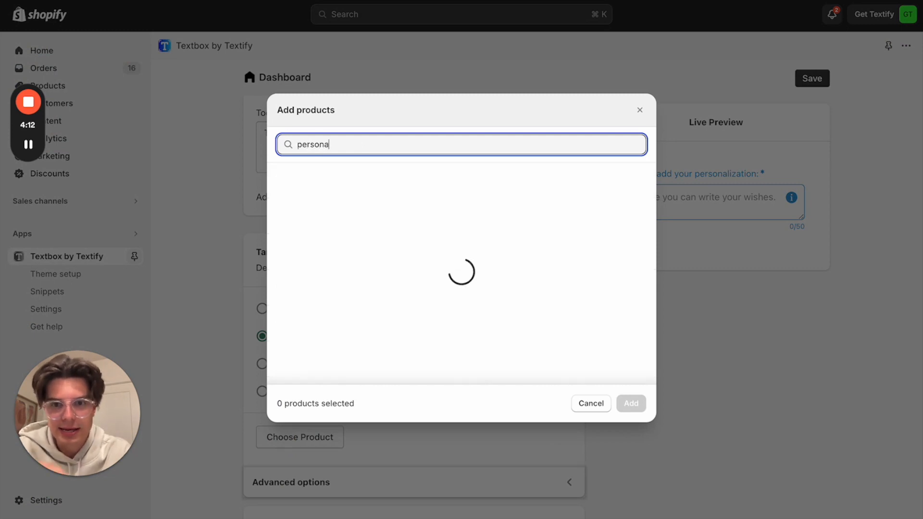
click(282, 180)
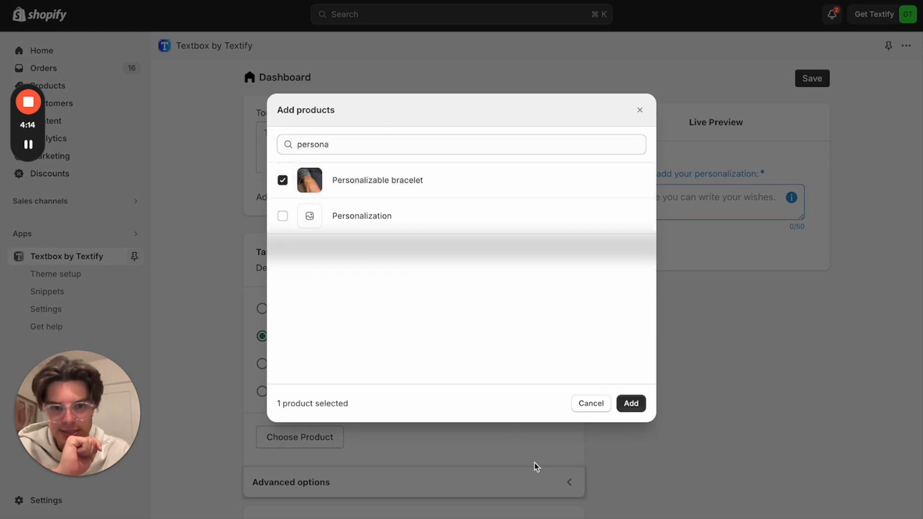
click(623, 404)
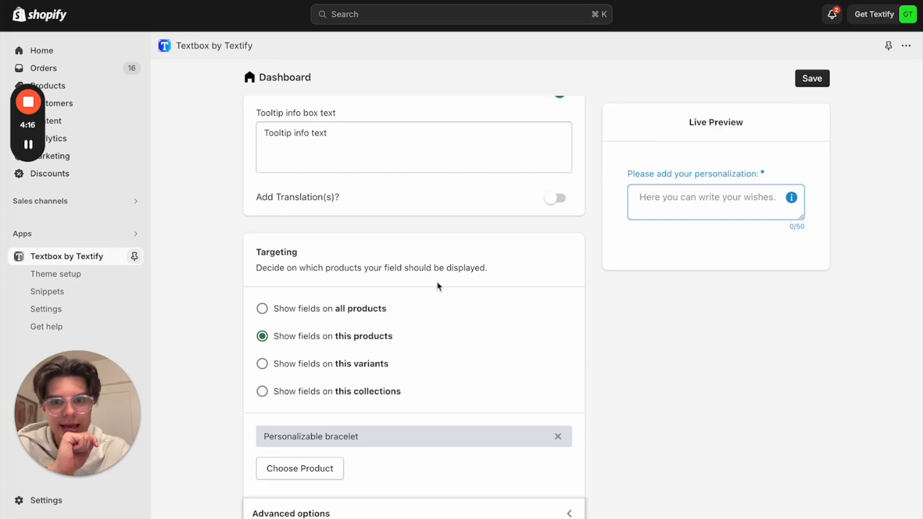
click(812, 83)
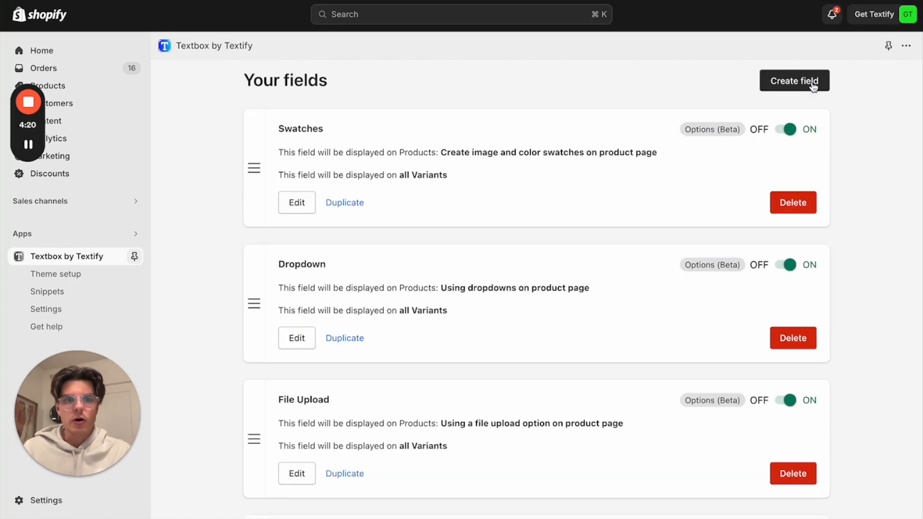
Check the saved field in the fields list, then reload the Personalizable bracelet storefront page to examine the field there
scroll(580, 284, down, 10)
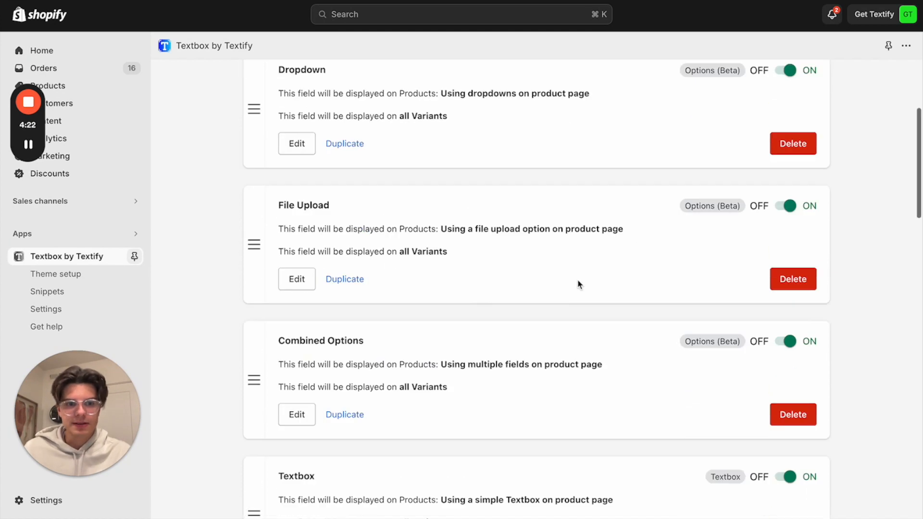
scroll(580, 284, down, 10)
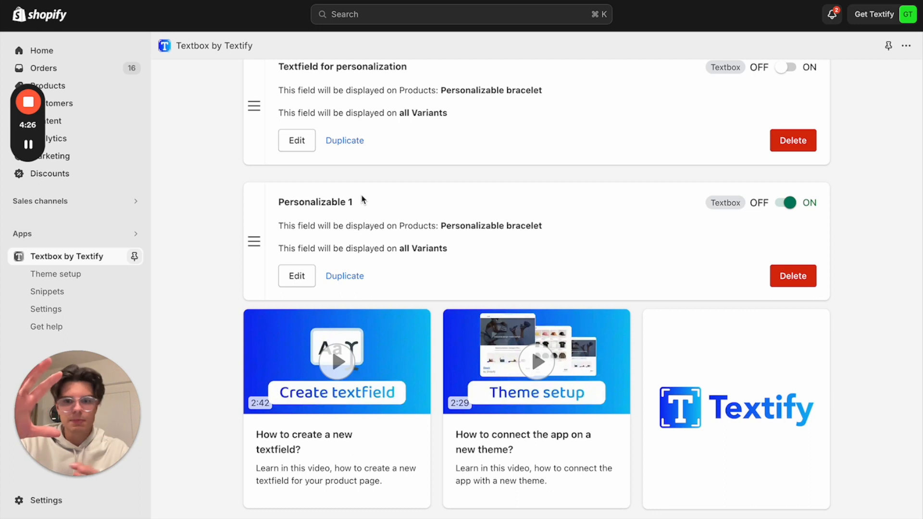
scroll(370, 207, up, 1)
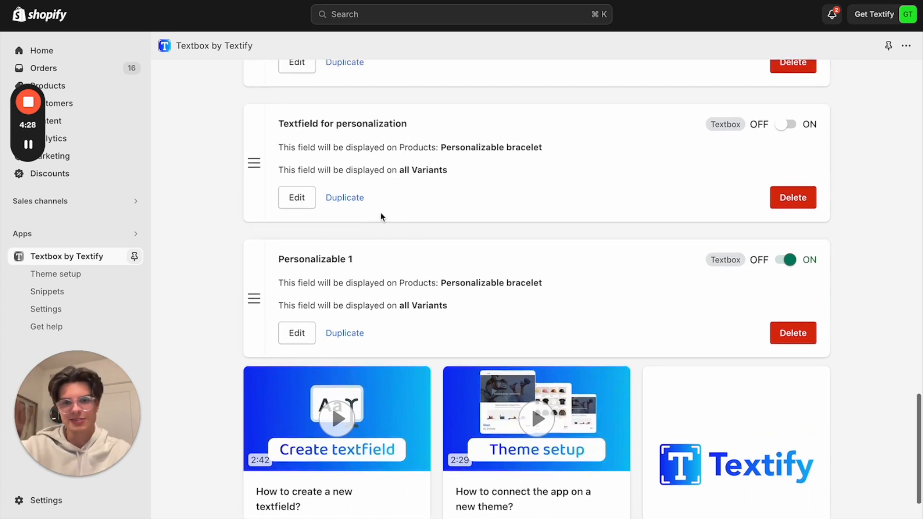
scroll(375, 279, down, 1)
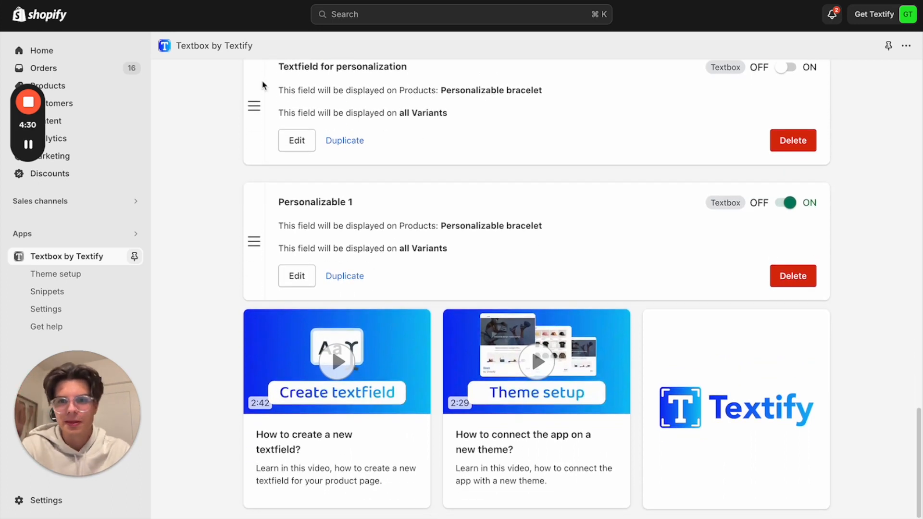
click(207, 1)
key(super+r)
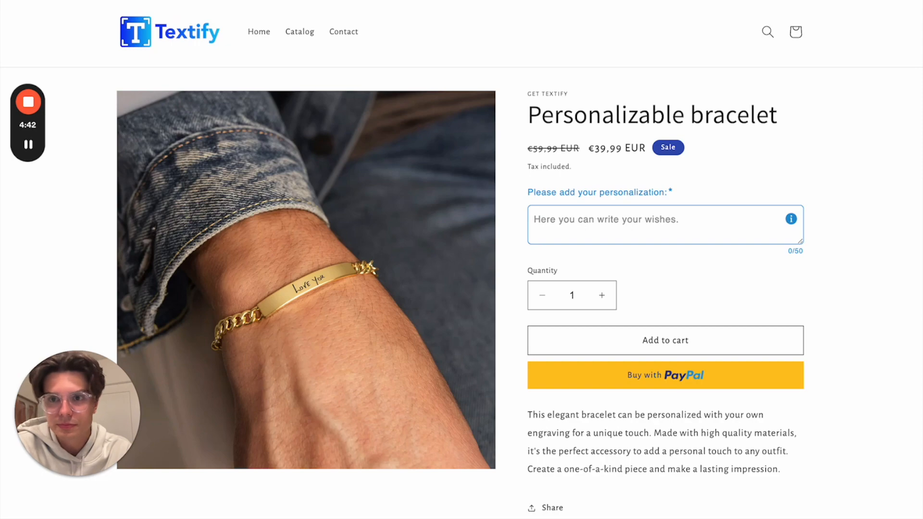
Return to the Textbox by Textify fields list and start creating a new field of type Product options
key(ctrl+shift+Tab)
scroll(580, 259, up, 20)
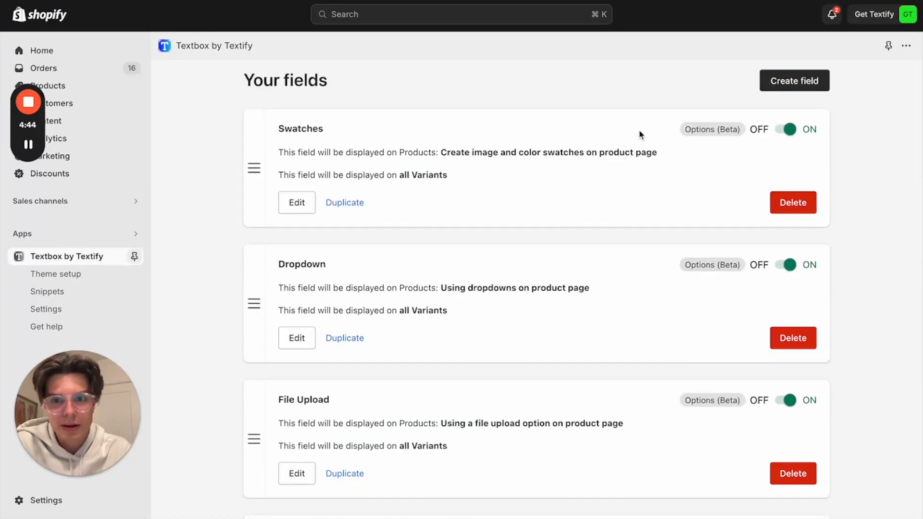
click(803, 82)
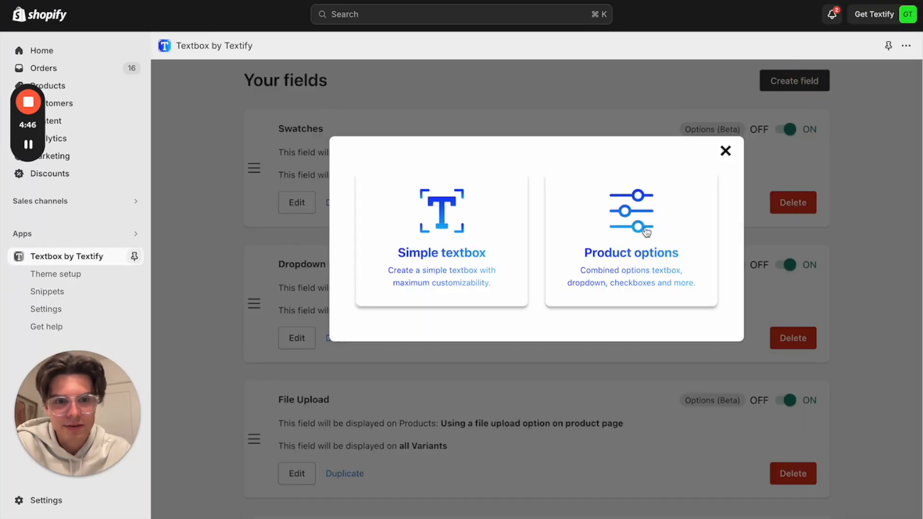
click(663, 246)
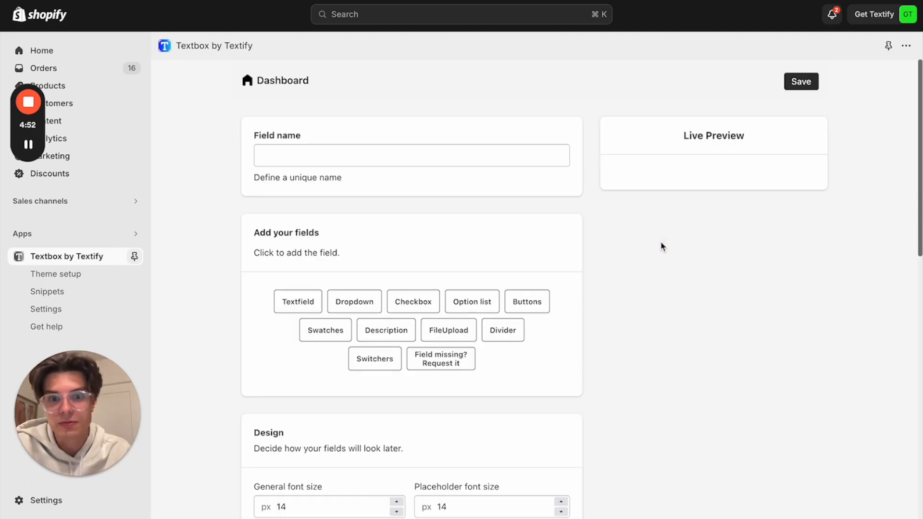
Add Textfield, Dropdown, Checkbox, Option list, Buttons, Swatches, Description, FileUpload, Divider and Switchers fields to the product options
click(303, 308)
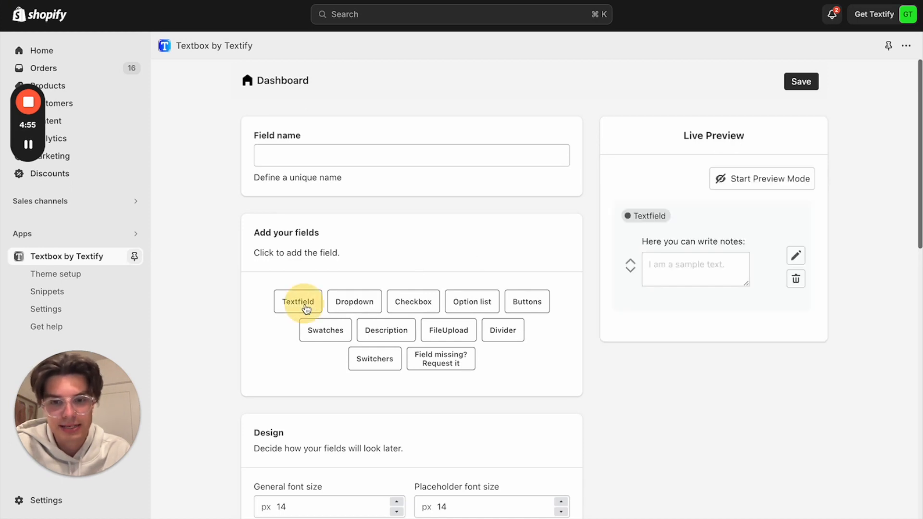
click(356, 307)
click(408, 309)
click(470, 306)
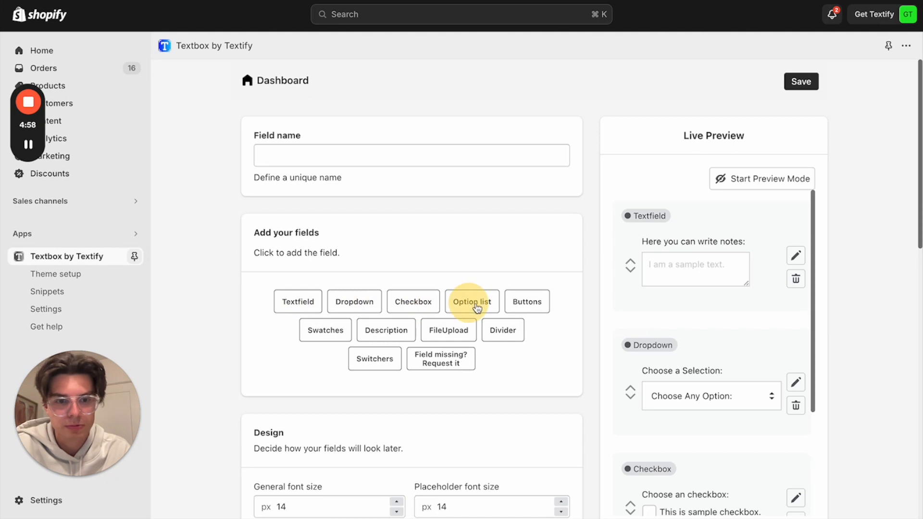
click(525, 304)
click(329, 329)
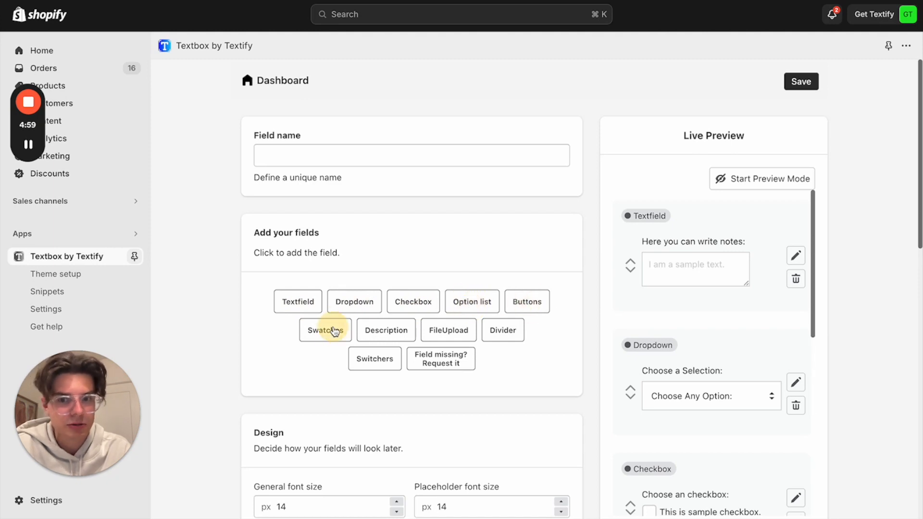
click(387, 334)
click(446, 331)
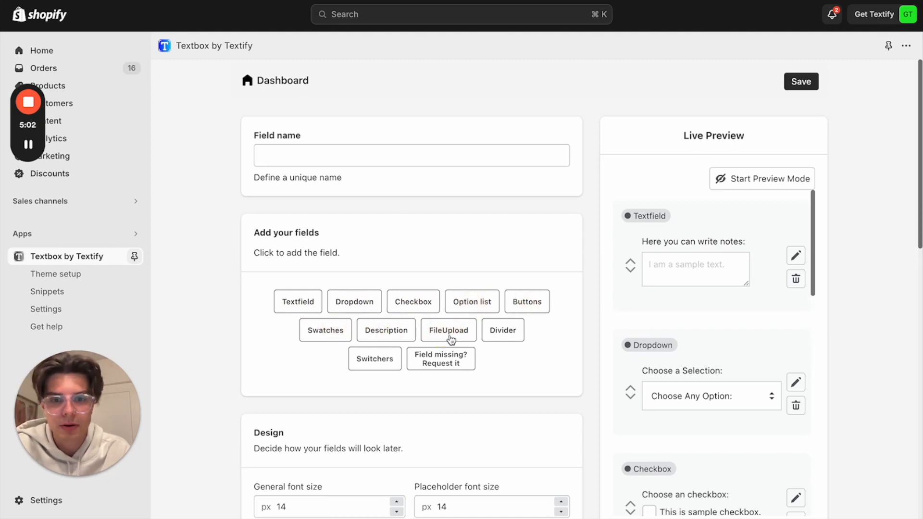
click(491, 339)
click(380, 359)
scroll(759, 306, down, 15)
scroll(749, 307, up, 15)
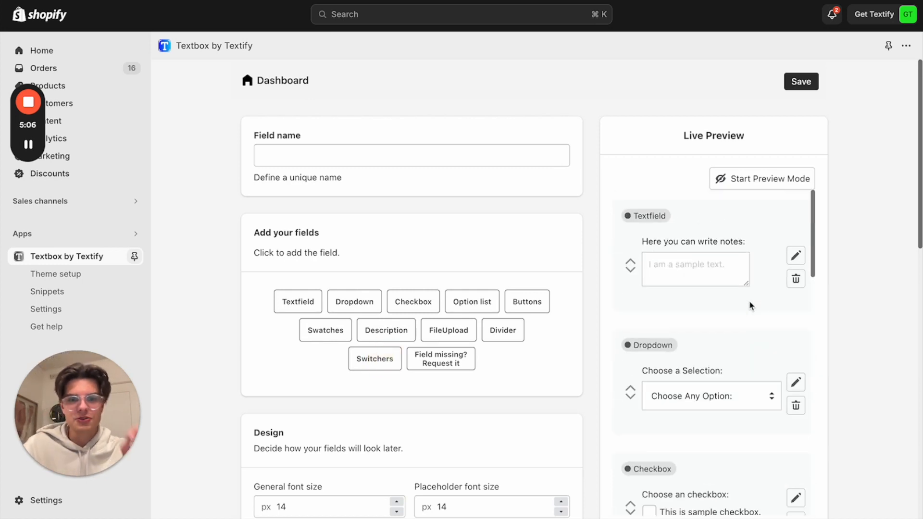